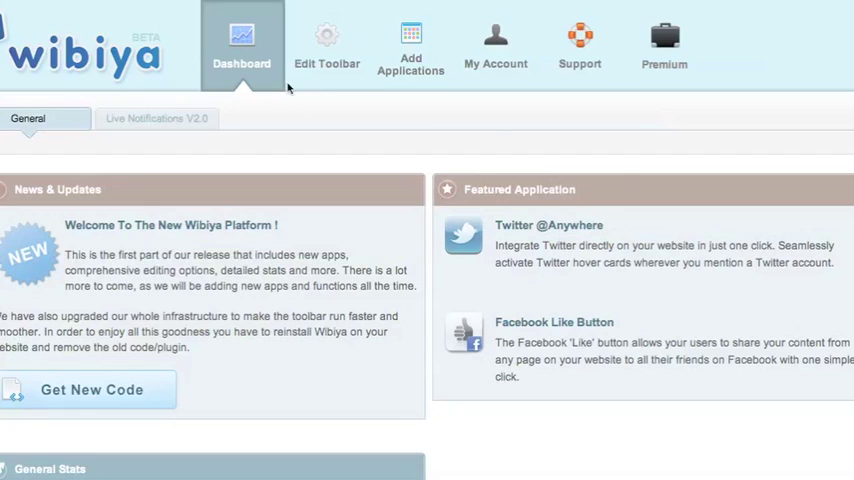
Step: Show the Social Tools apps in the Add Applications gallery, e.g. Share Menu, Twitter Profile, Digg
left_click(411, 57)
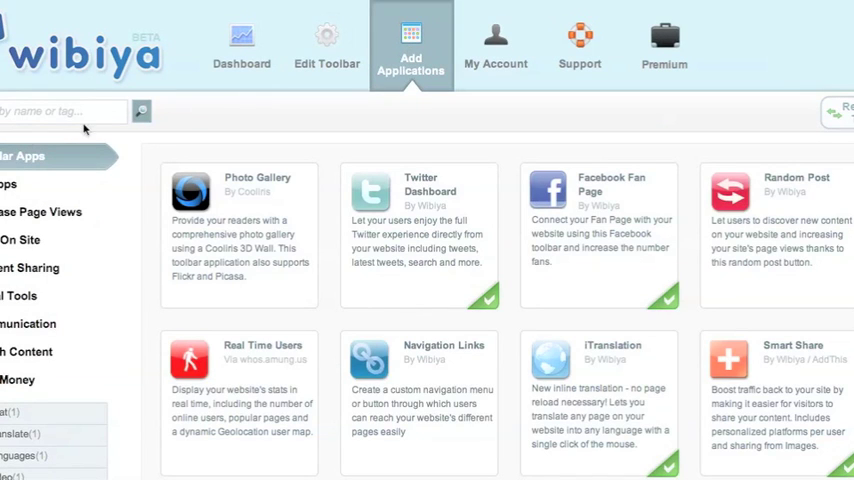
left_click(15, 296)
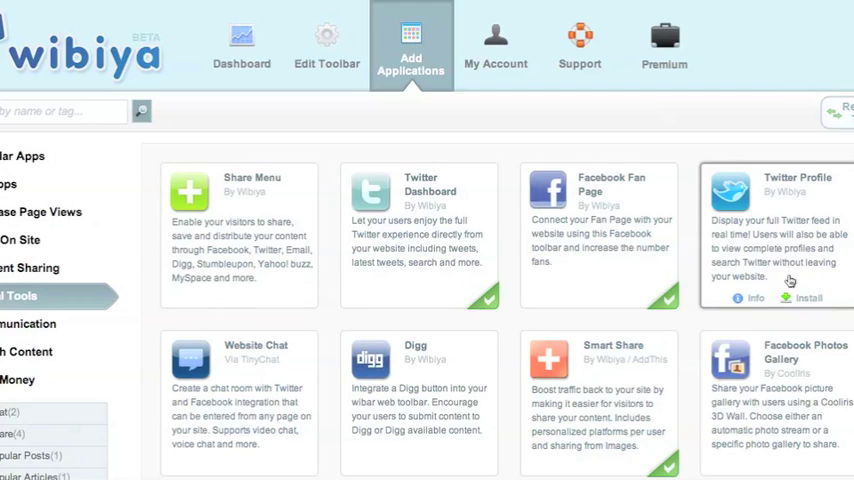
scroll(427, 300, "down", 3)
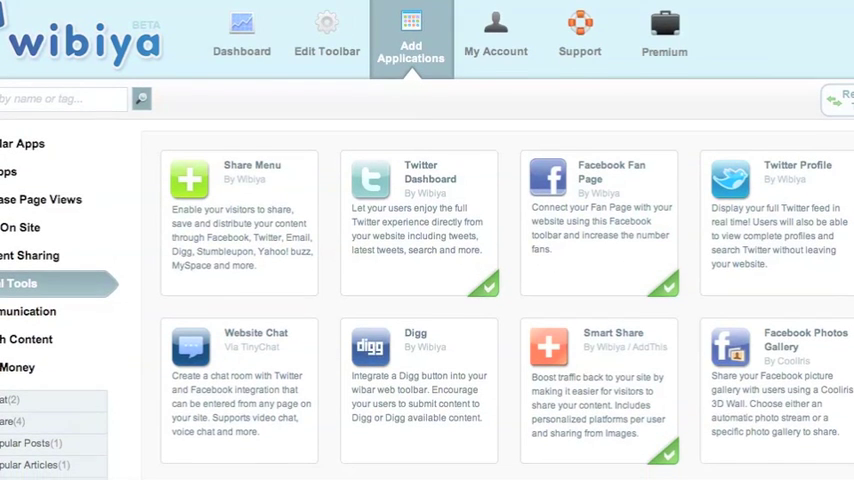